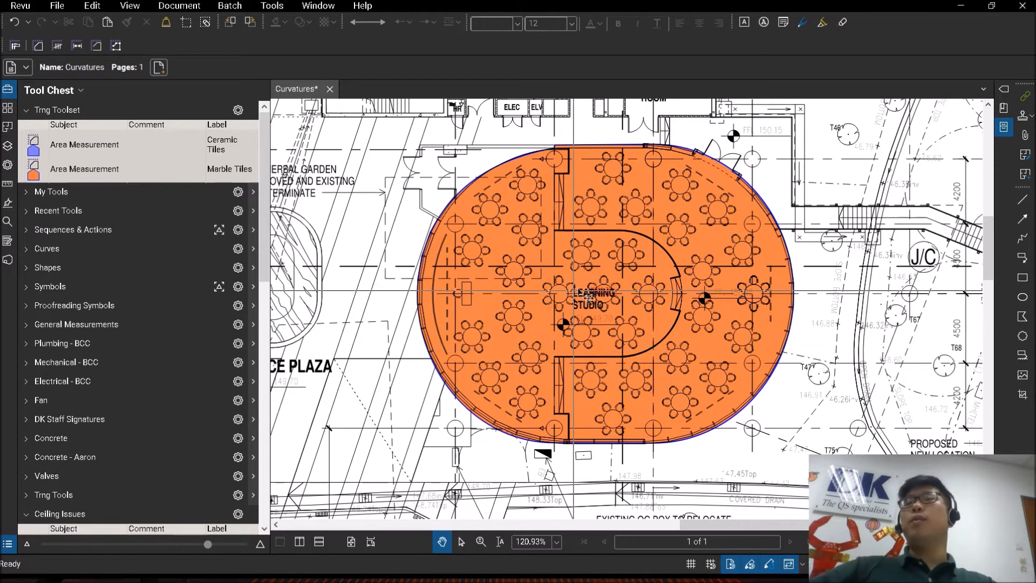
Start the Dynamic Fill measurement tool at the blank area below the office floor plan
mouse_move(583, 285)
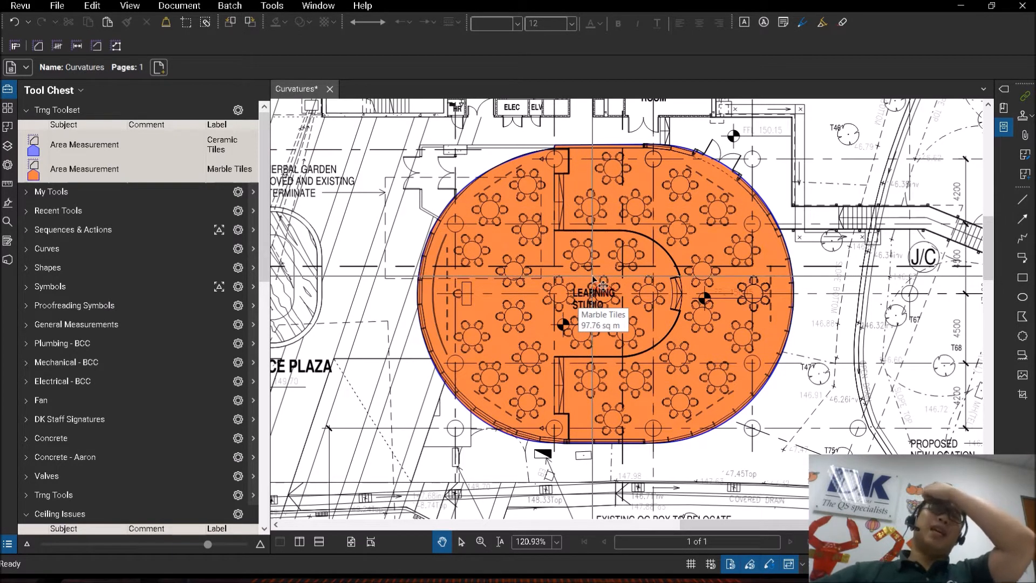
scroll(594, 280, "down", 5)
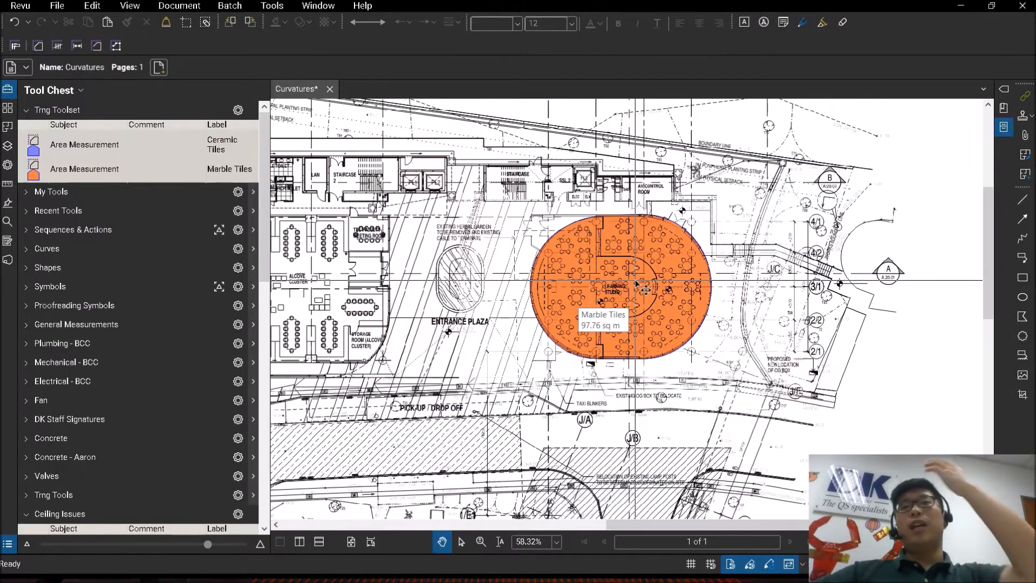
scroll(556, 397, "up", 3)
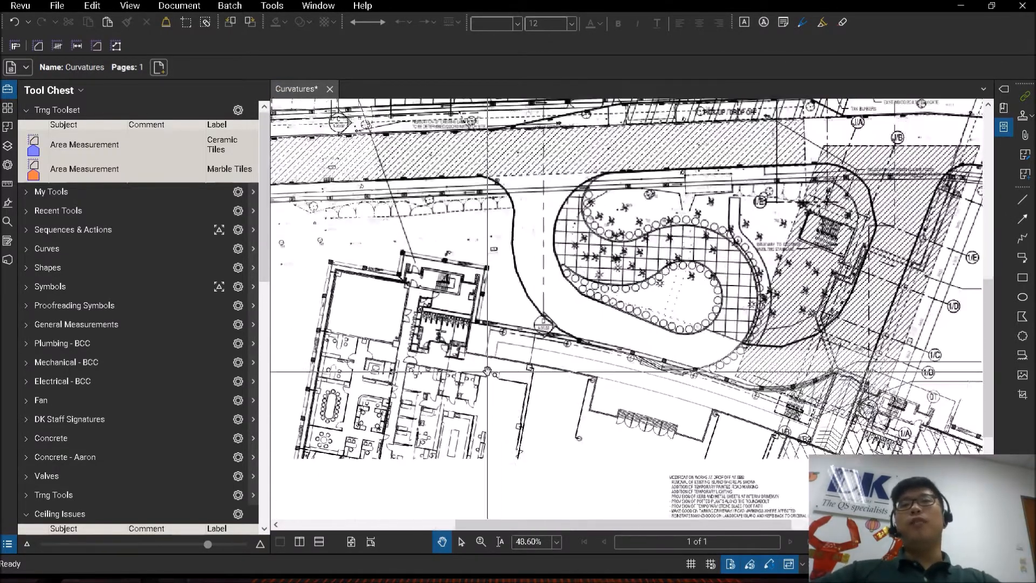
left_click_drag(556, 396, 603, 350)
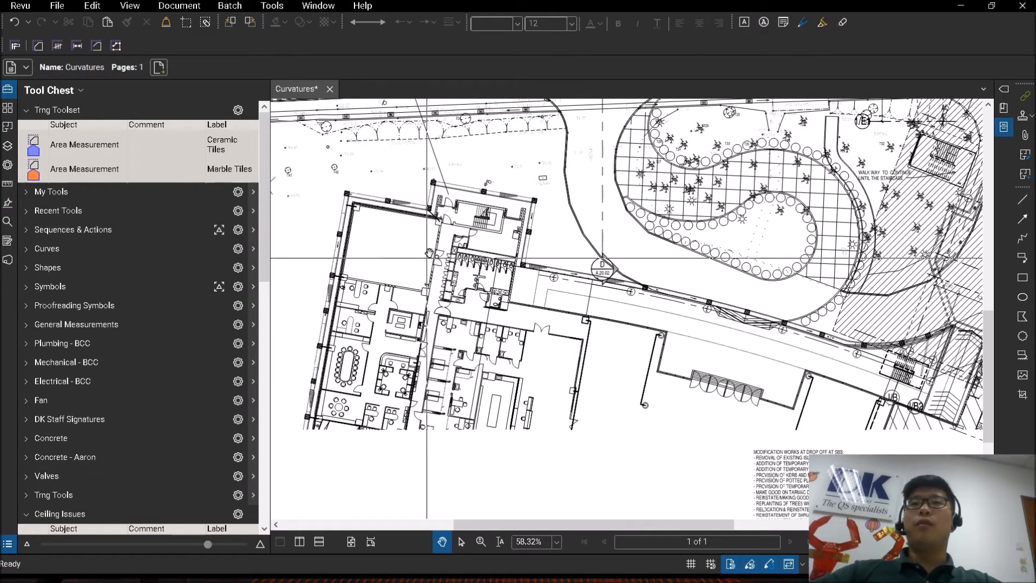
left_click_drag(530, 325, 555, 144)
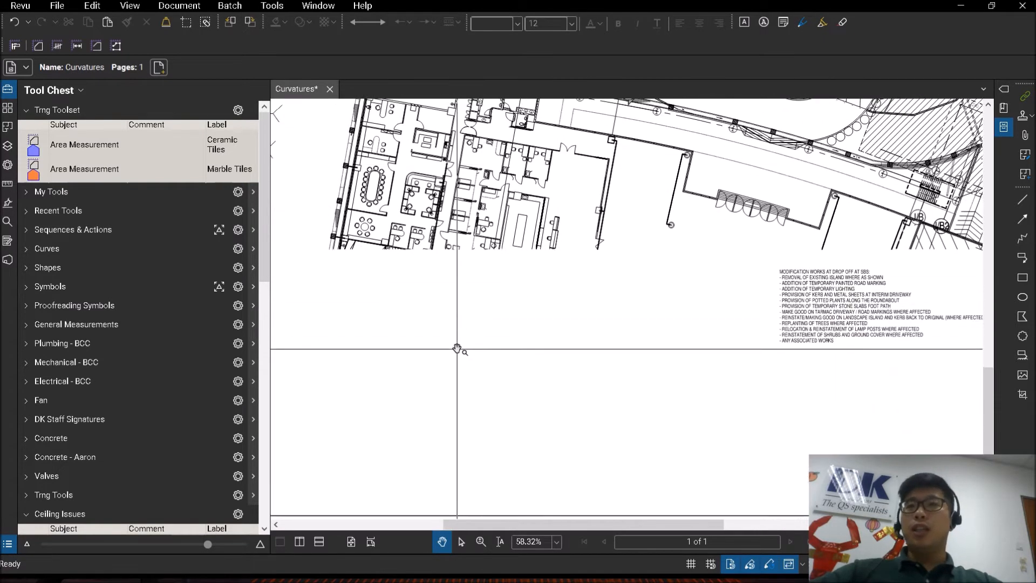
scroll(459, 350, "up", 1)
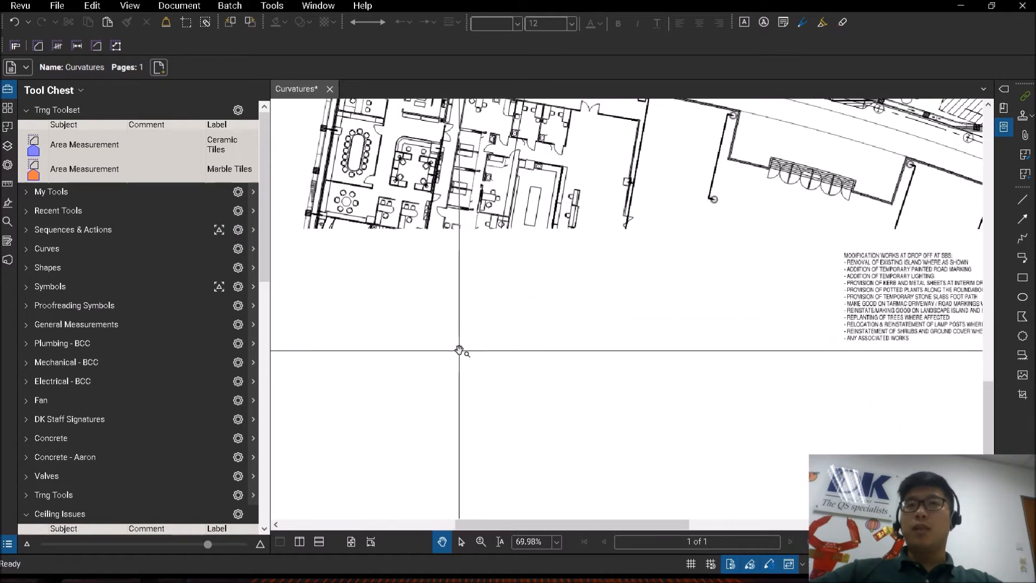
left_click(275, 6)
mouse_move(302, 48)
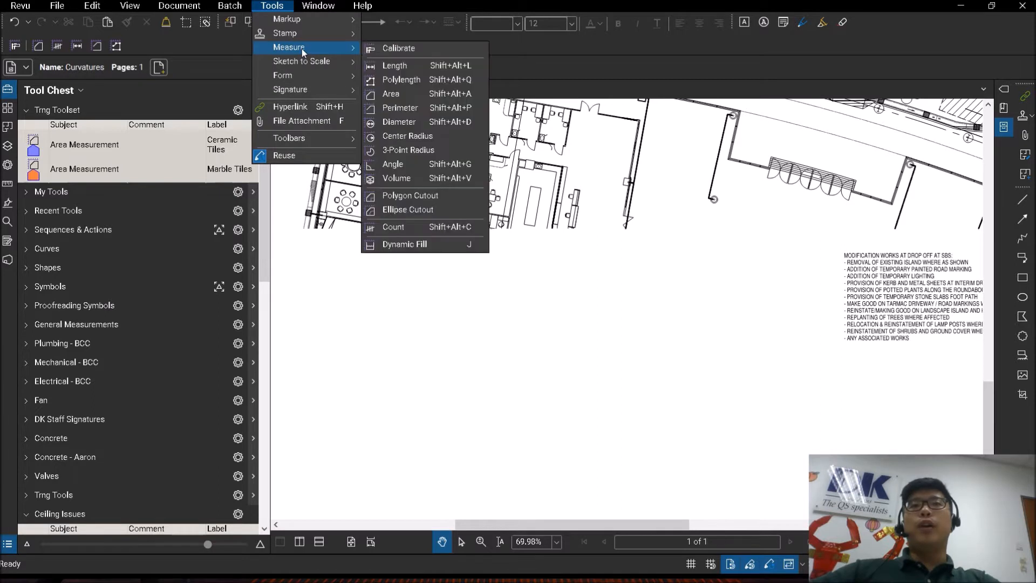
left_click(398, 245)
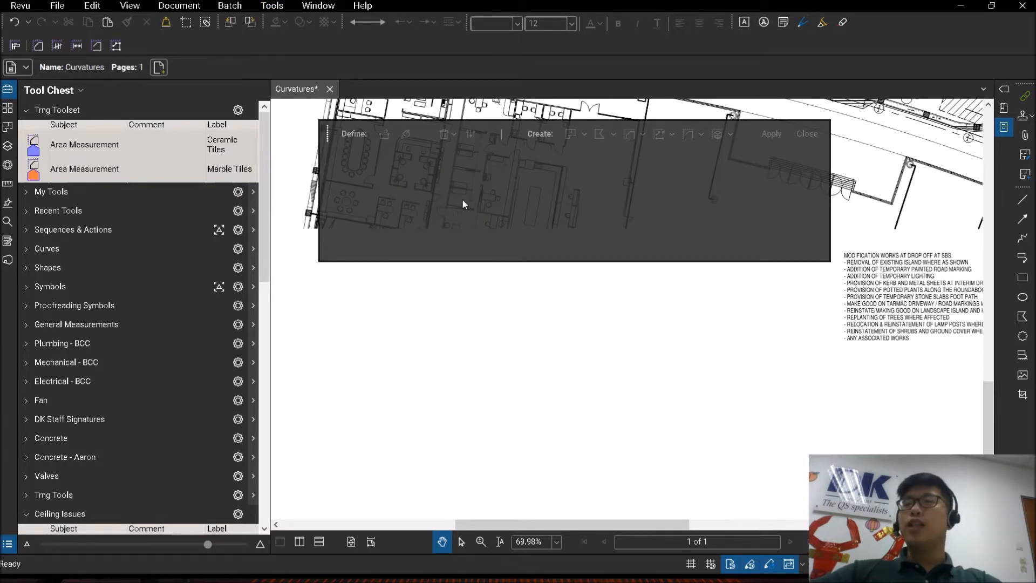
Draw a five-point boundary with crossing ends in the blank area and fill the region it encloses
left_click(385, 135)
left_click_drag(594, 305, 647, 286)
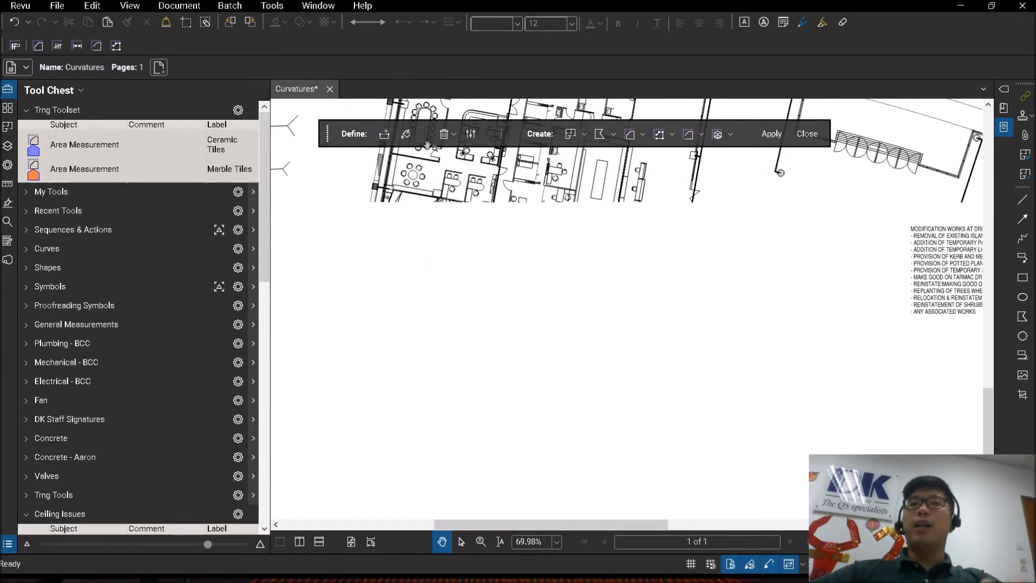
left_click(384, 136)
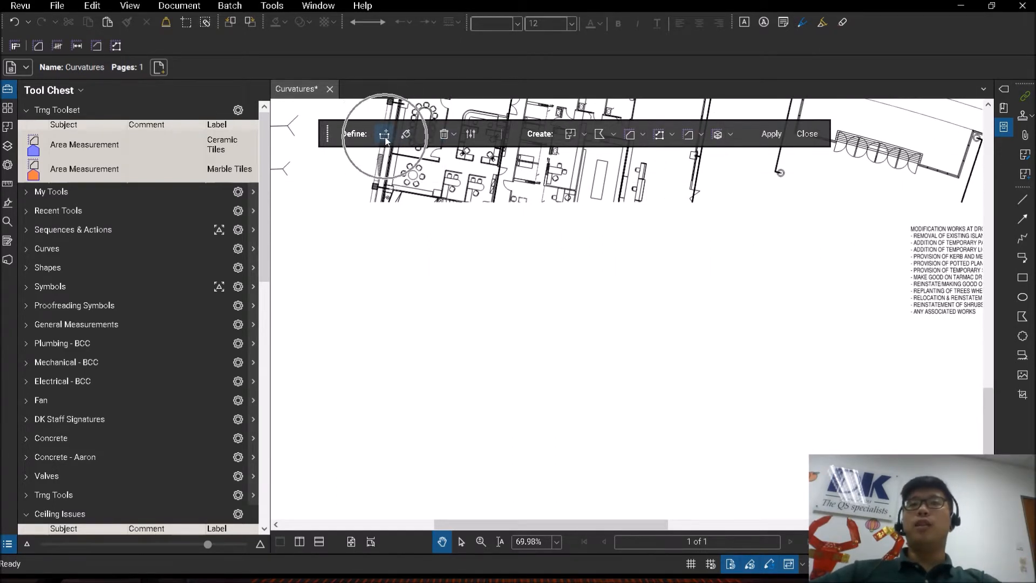
left_click(513, 255)
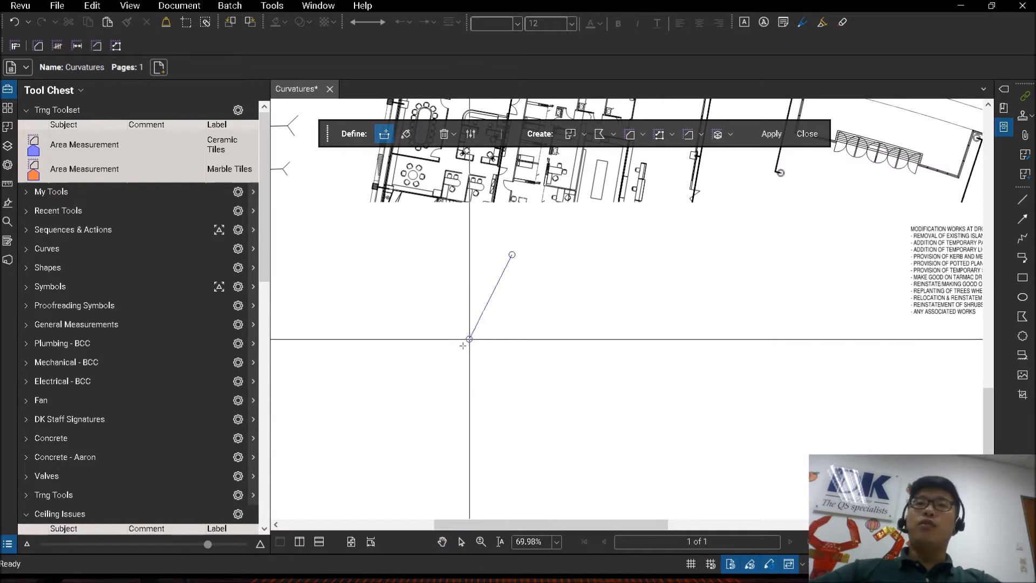
left_click(441, 365)
left_click(540, 416)
left_click(643, 312)
double_click(447, 265)
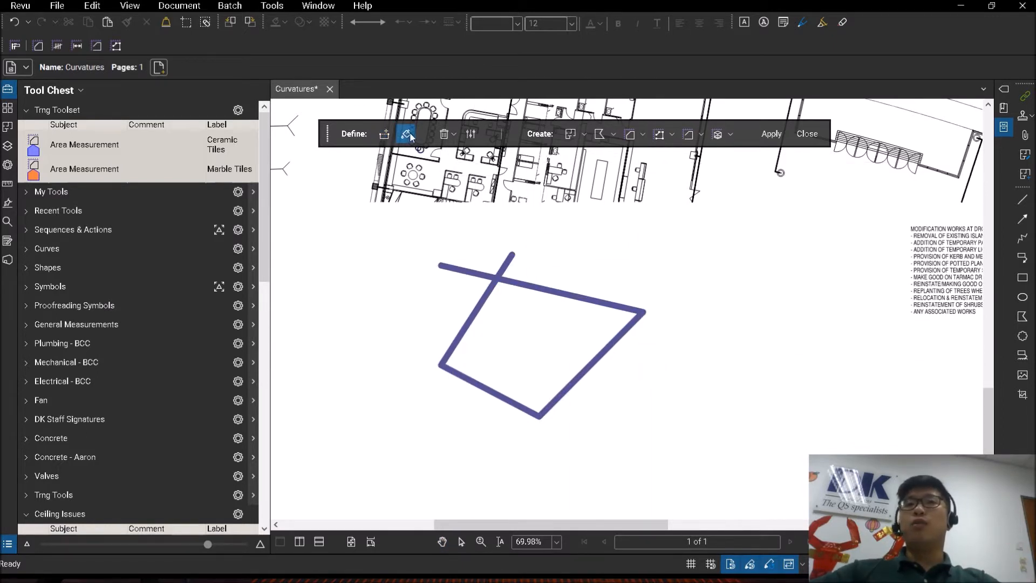
left_click_drag(532, 342, 560, 335)
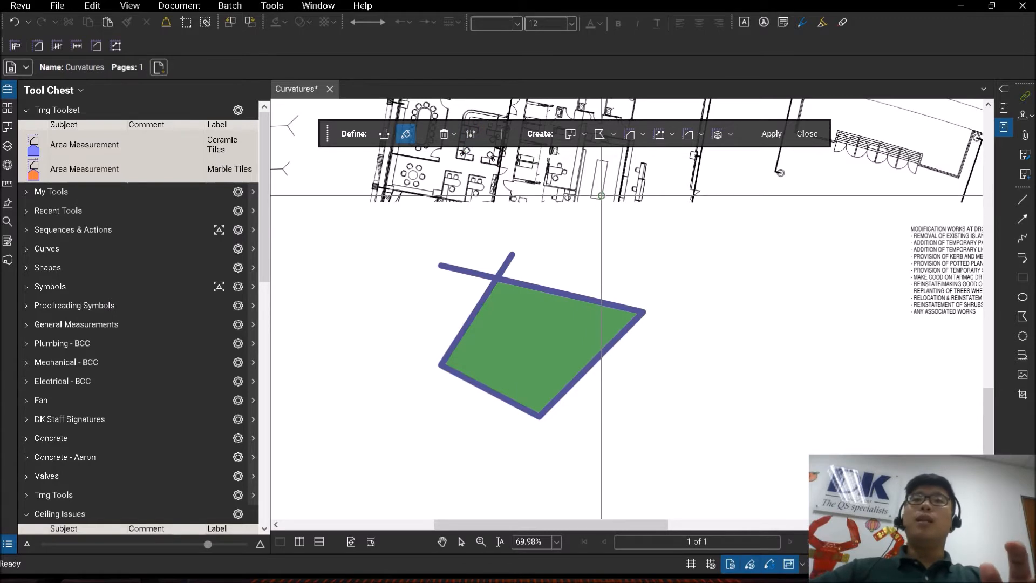
Set the fill's edge sensitivity to Low and try filling the small office room beside the corridor
scroll(600, 305, "up", 2)
left_click(472, 135)
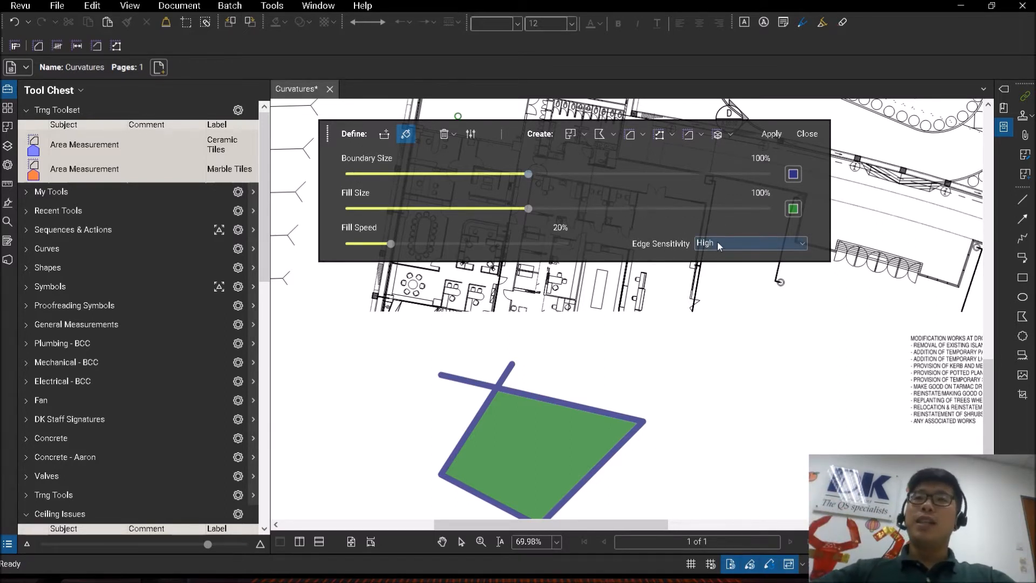
scroll(598, 302, "up", 3)
scroll(598, 302, "up", 6)
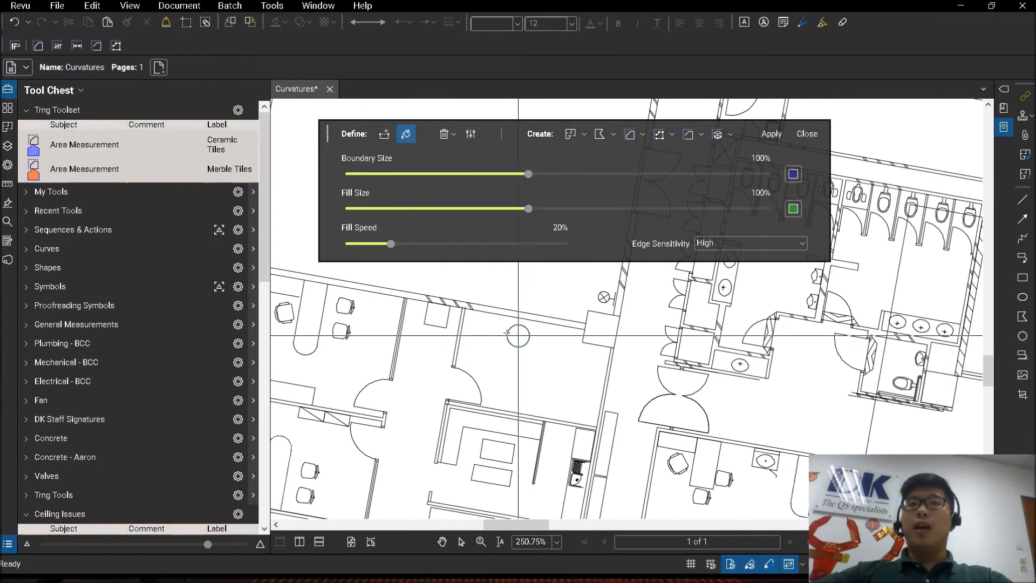
left_click(700, 244)
left_click(708, 257)
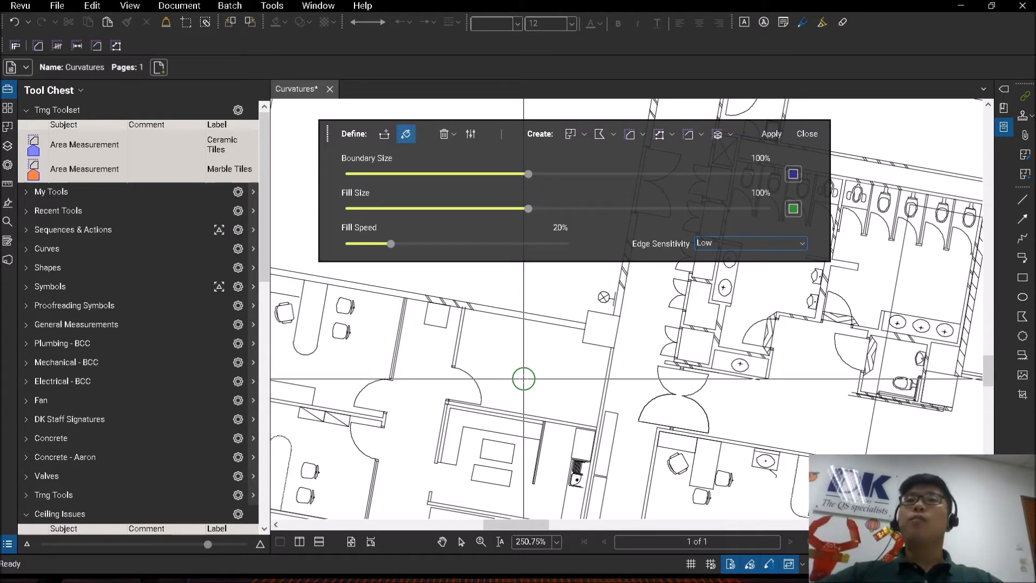
left_click(521, 361)
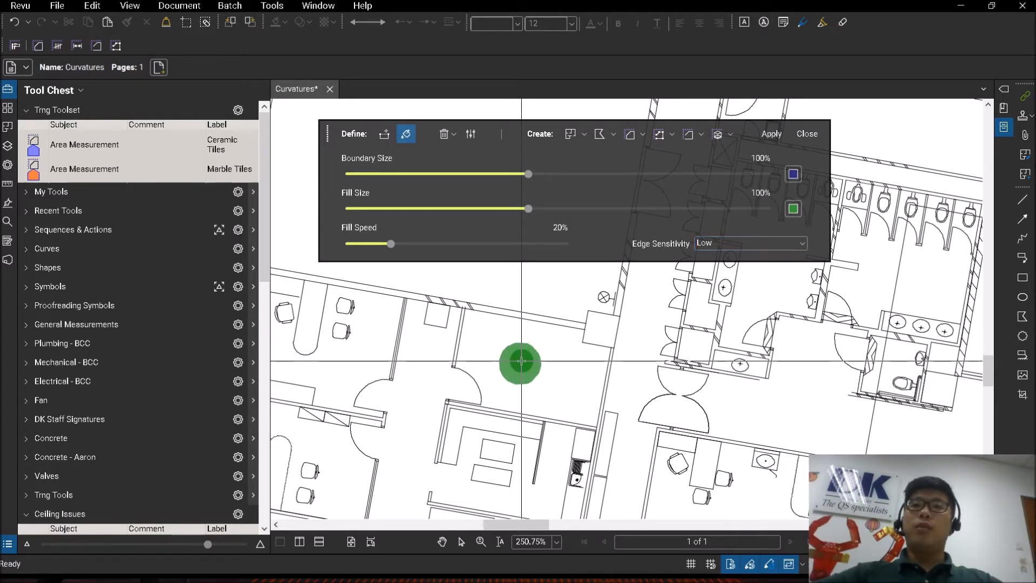
left_click_drag(521, 361, 521, 360)
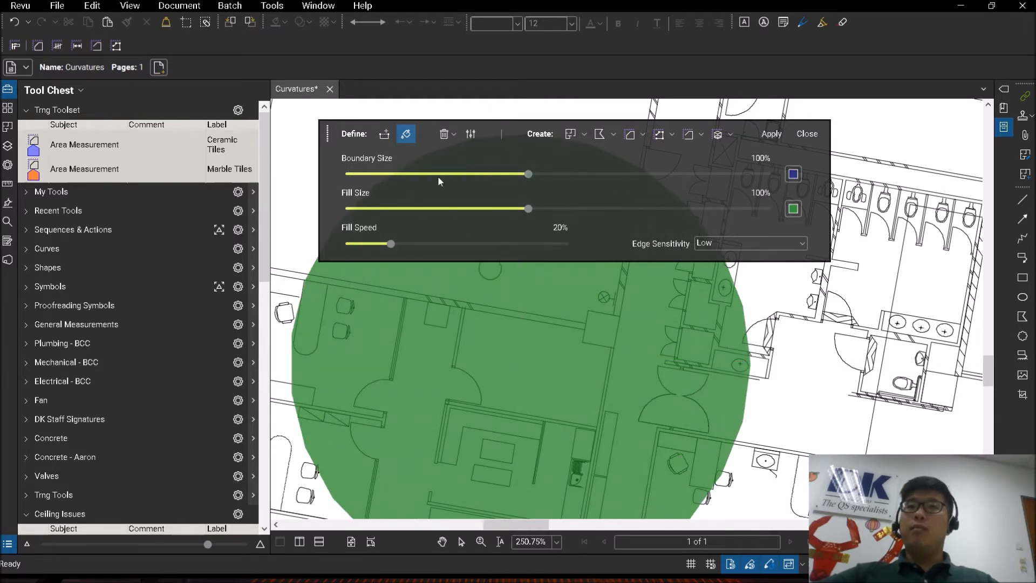
Clear the fill and set the edge sensitivity to High
left_click(449, 135)
left_click(462, 175)
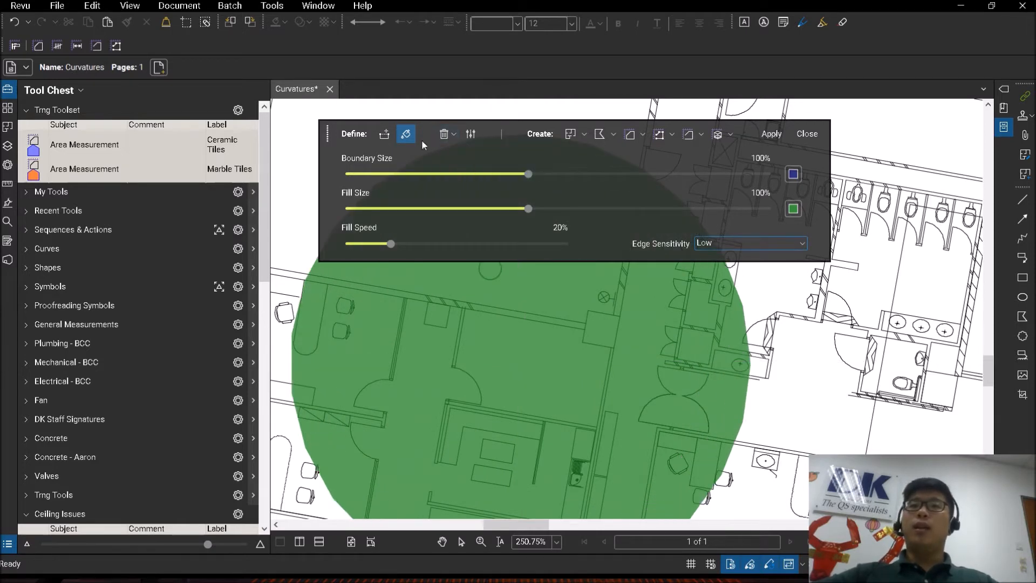
left_click(450, 135)
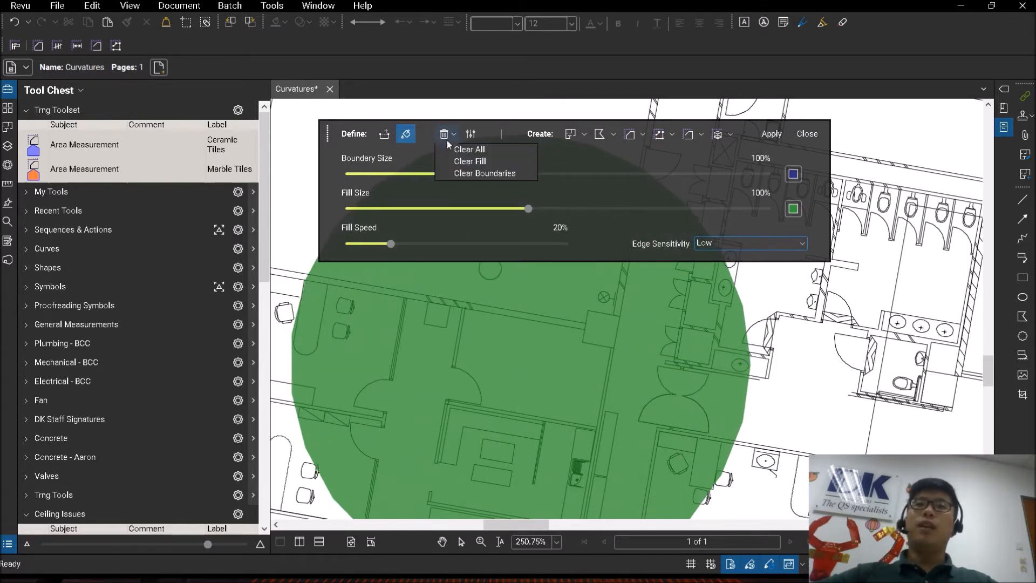
left_click(467, 163)
left_click(708, 267)
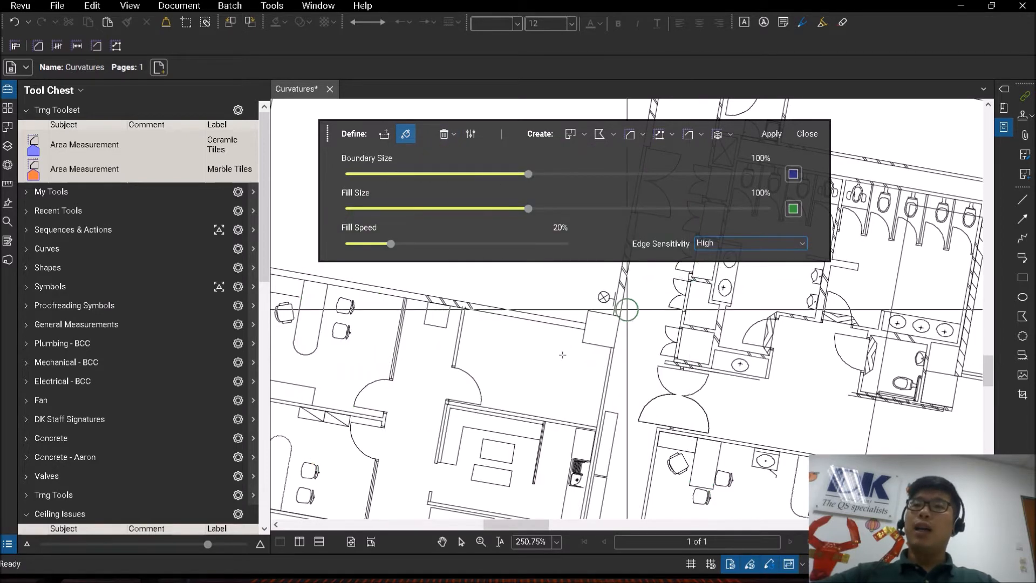
Fill the small office room beside the corridor and extend the fill across its door swing
left_click_drag(528, 366, 528, 366)
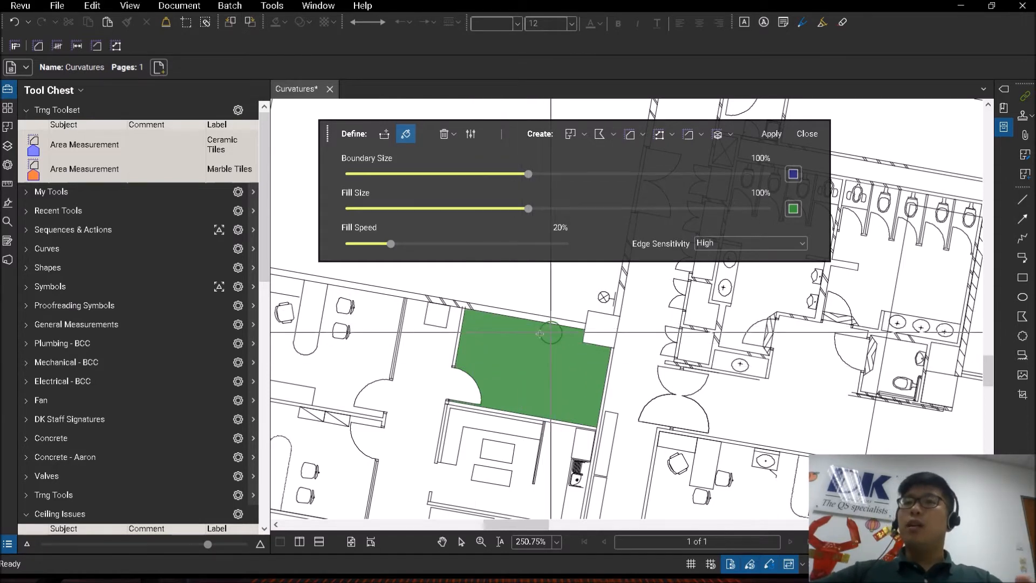
scroll(440, 387, "up", 3)
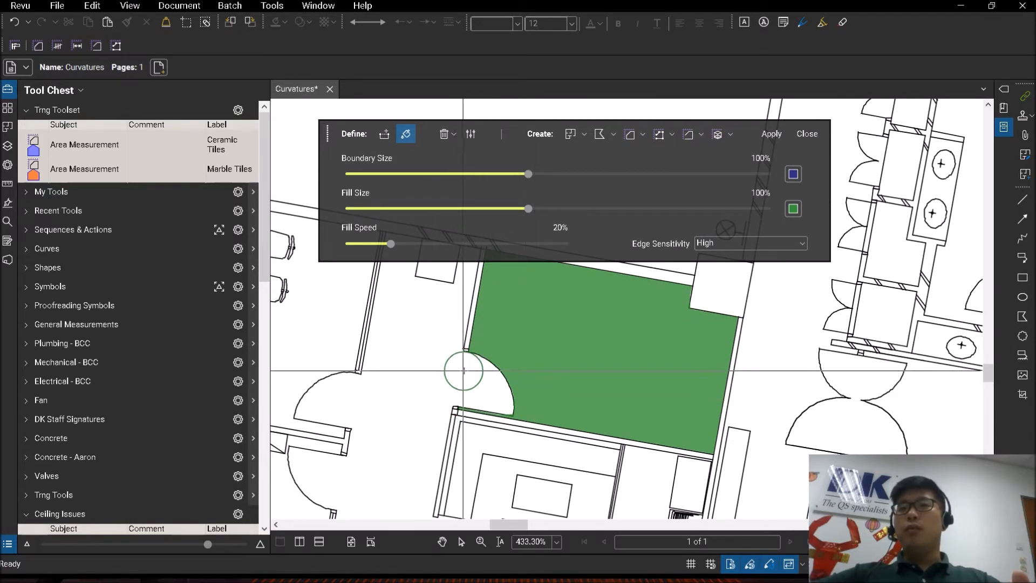
left_click_drag(499, 384, 522, 380)
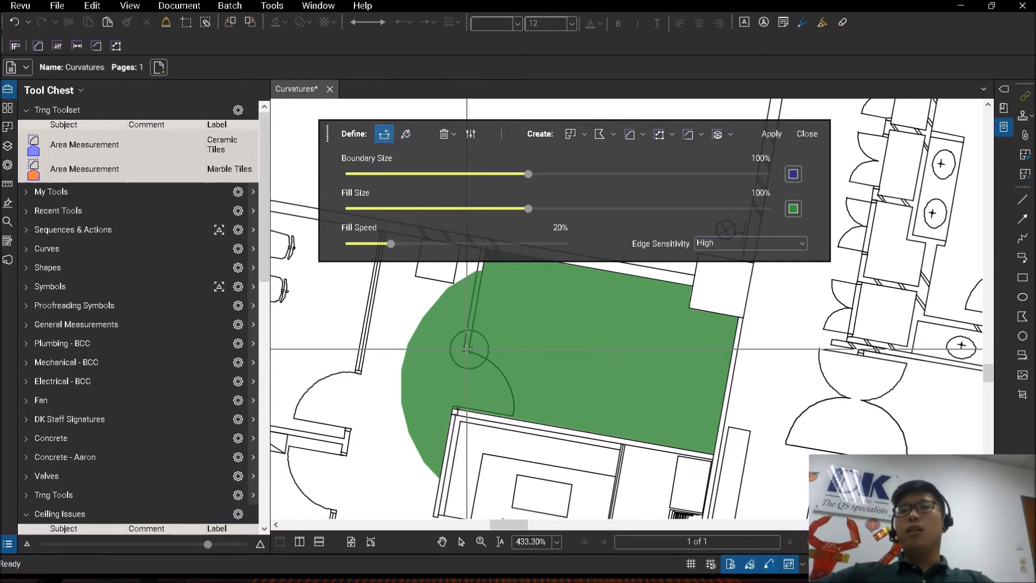
Close the room's doorway with a boundary line between the two wall ends, using a boundary size of 25%
left_click_drag(454, 429, 482, 350)
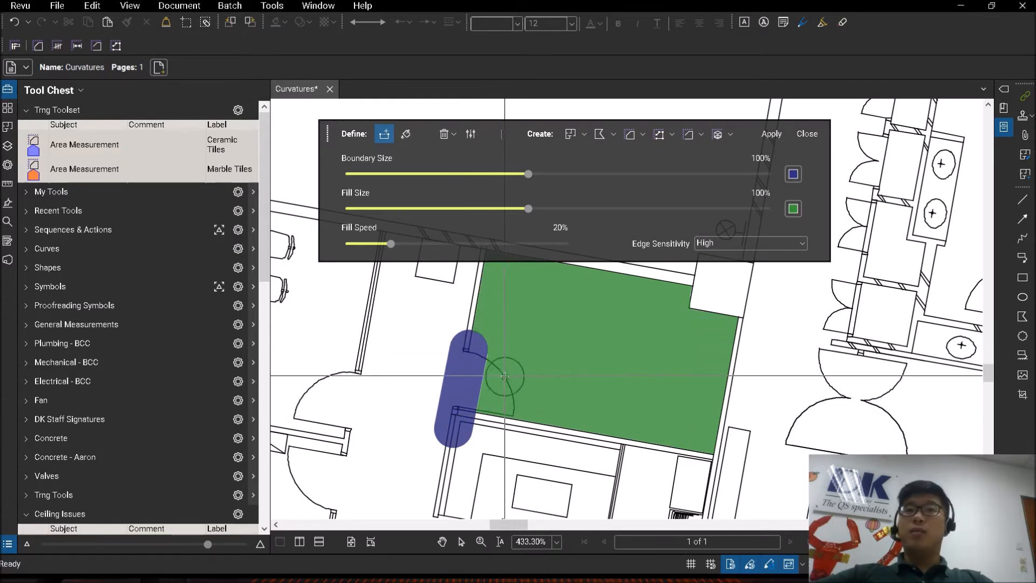
key("ctrl+z")
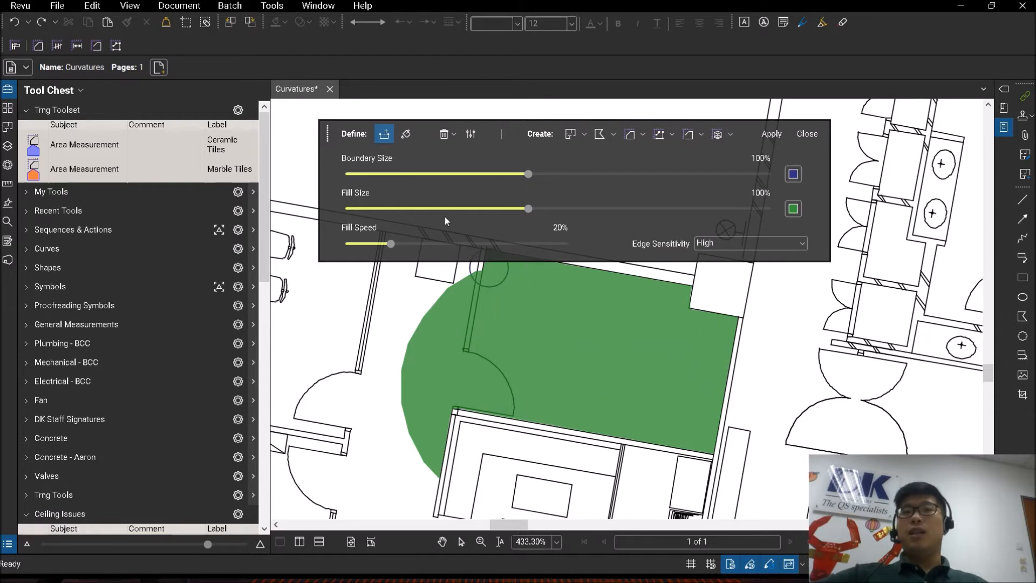
left_click_drag(524, 173, 358, 182)
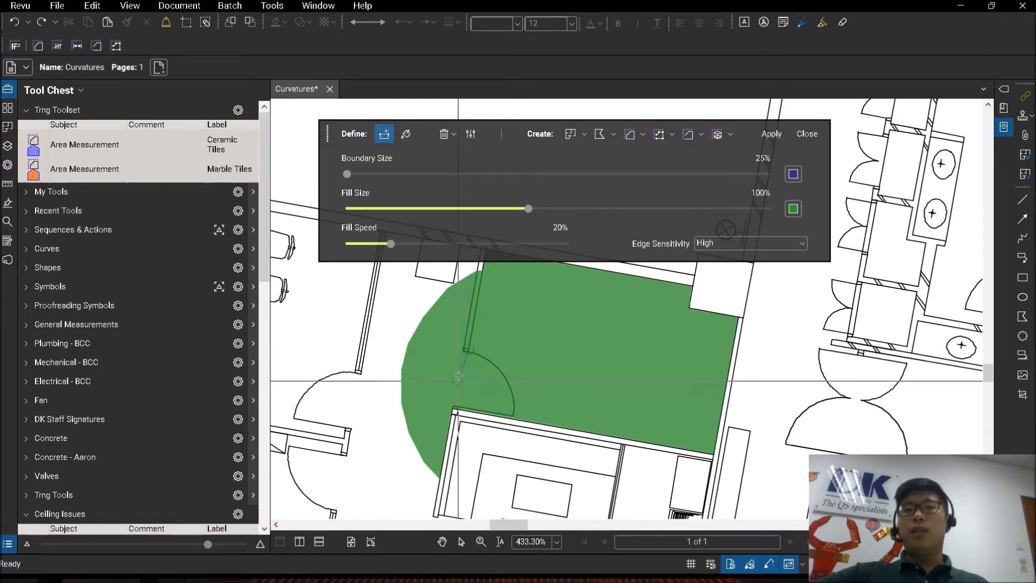
left_click_drag(456, 415, 467, 349)
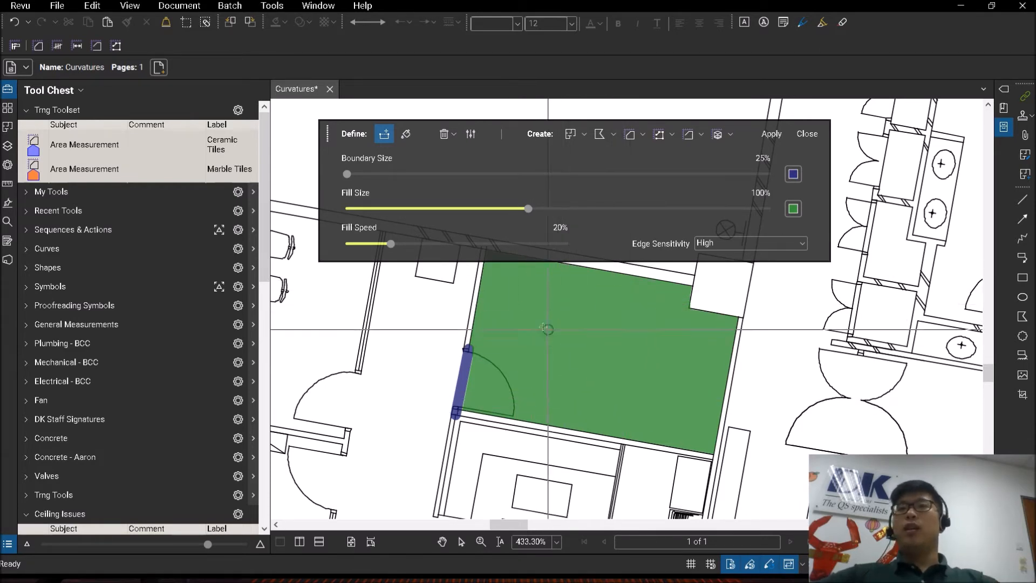
Restart Dynamic Fill and fill the gridded S-shaped area inside the drop-off island
scroll(498, 359, "down", 3)
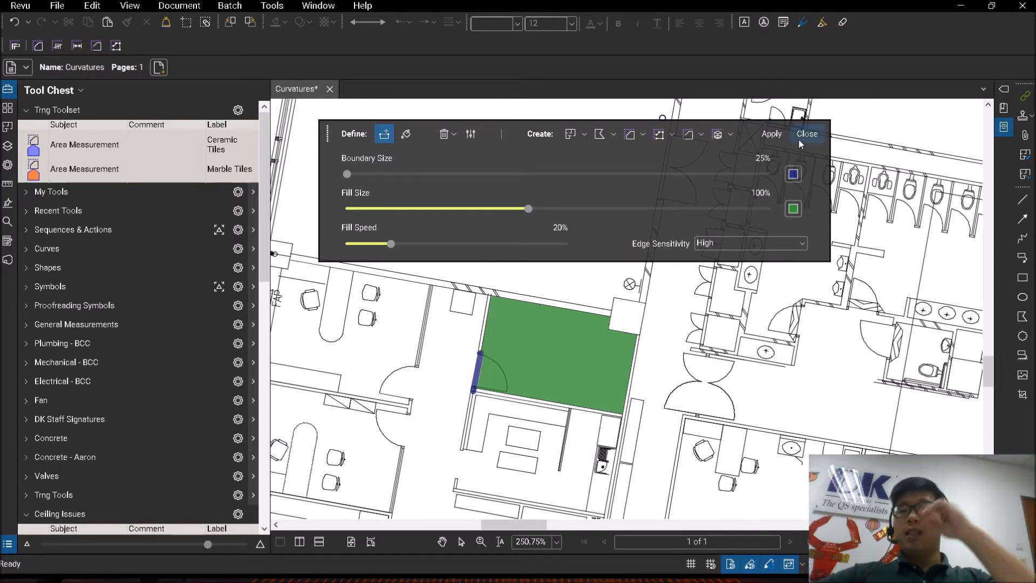
scroll(665, 306, "down", 6)
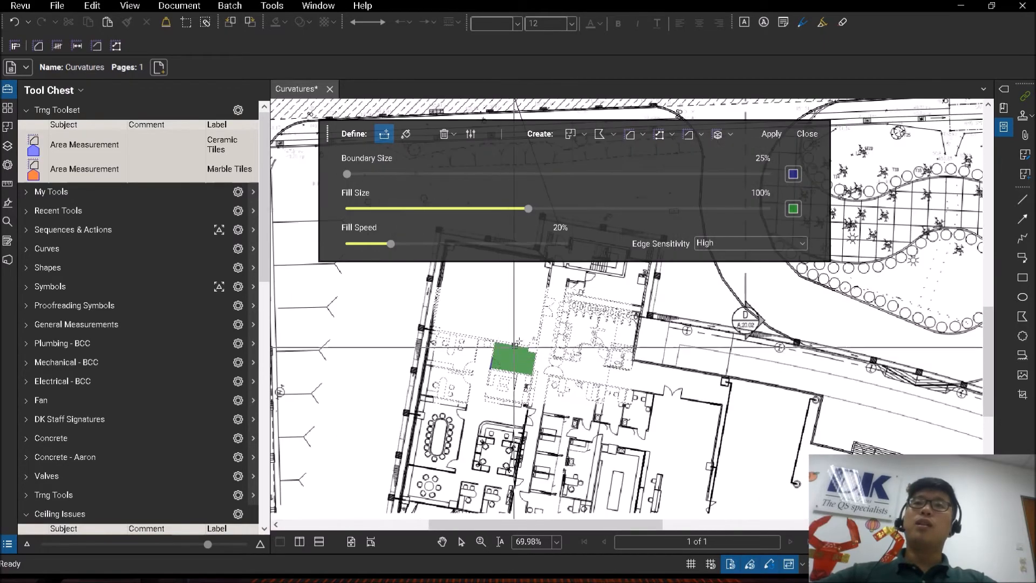
left_click_drag(721, 165, 453, 334)
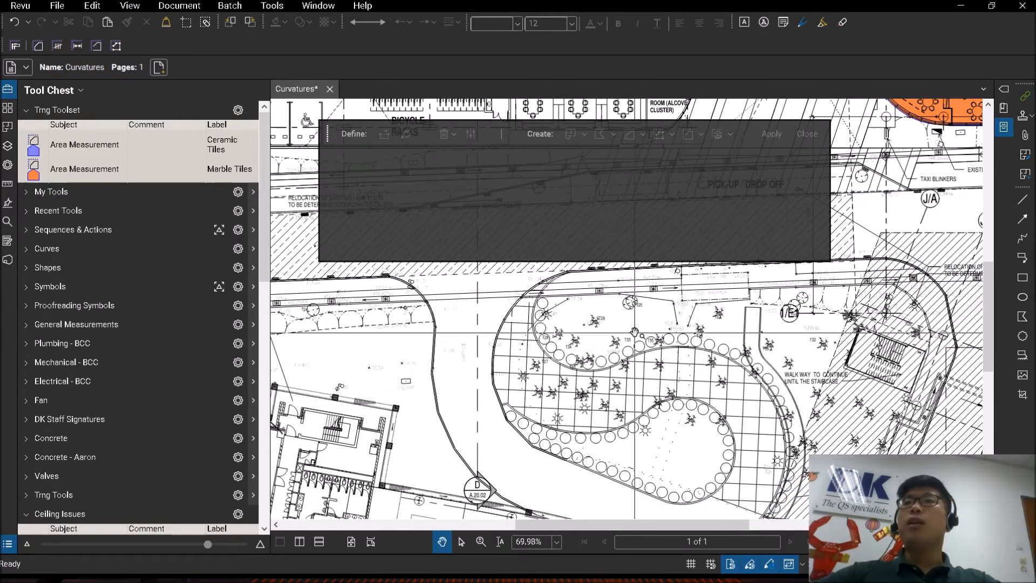
left_click_drag(646, 339, 544, 250)
mouse_move(442, 267)
left_mouse_down()
mouse_move(419, 259)
mouse_move(426, 324)
mouse_move(556, 291)
mouse_move(646, 310)
mouse_move(664, 378)
mouse_move(606, 280)
mouse_move(464, 285)
mouse_move(437, 261)
mouse_move(414, 270)
mouse_move(431, 213)
mouse_move(432, 323)
mouse_move(469, 334)
mouse_move(514, 332)
mouse_move(561, 294)
mouse_move(582, 305)
mouse_move(654, 272)
mouse_move(630, 301)
mouse_move(628, 326)
mouse_move(646, 345)
mouse_move(677, 328)
mouse_move(681, 374)
mouse_move(658, 387)
mouse_move(641, 381)
mouse_move(625, 406)
mouse_move(642, 411)
left_mouse_up()
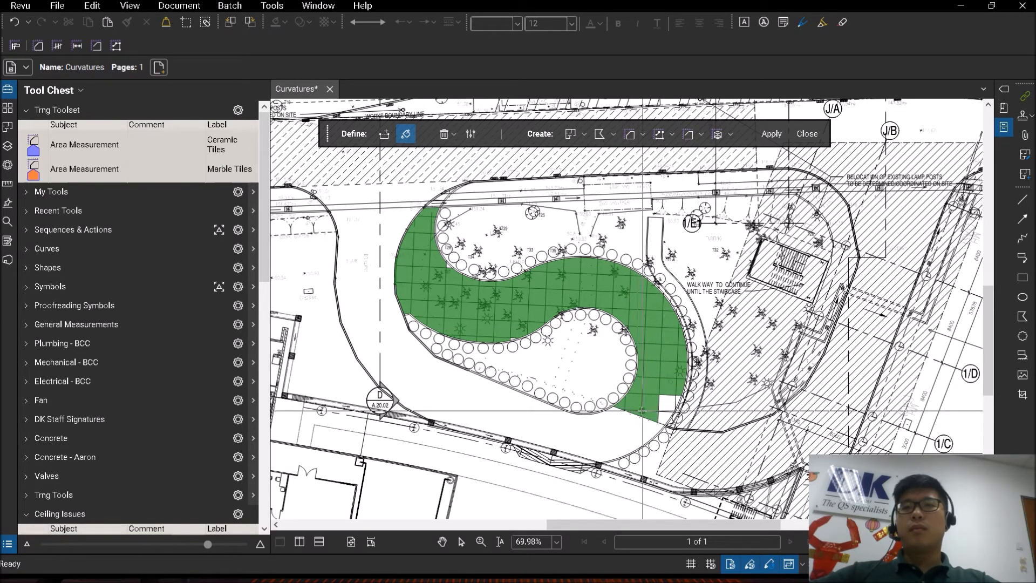
Complete the S-shaped fill in the gaps along its edges, at its lower end and in its narrow upper tip
scroll(501, 328, "up", 5)
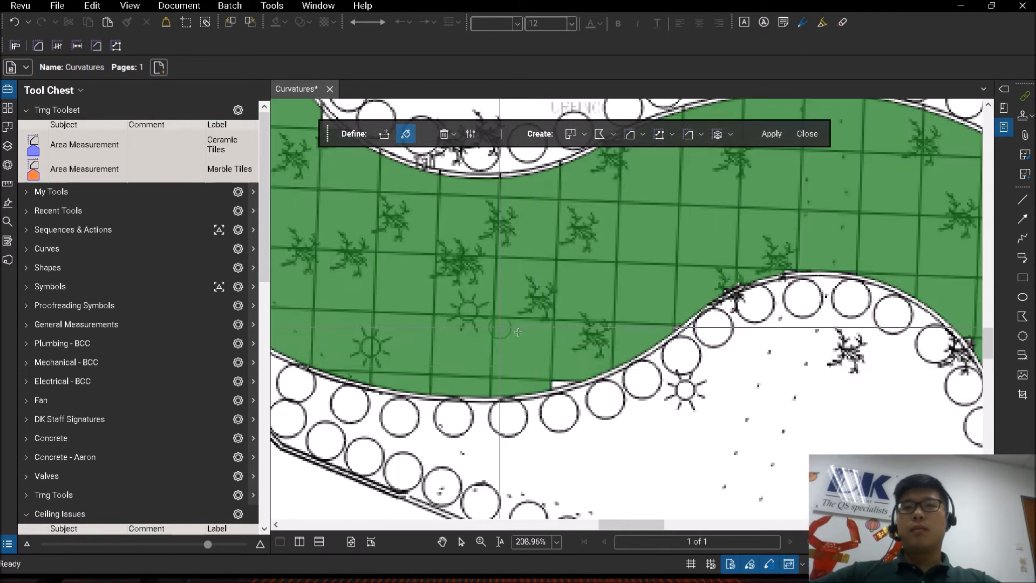
scroll(448, 299, "down", 6)
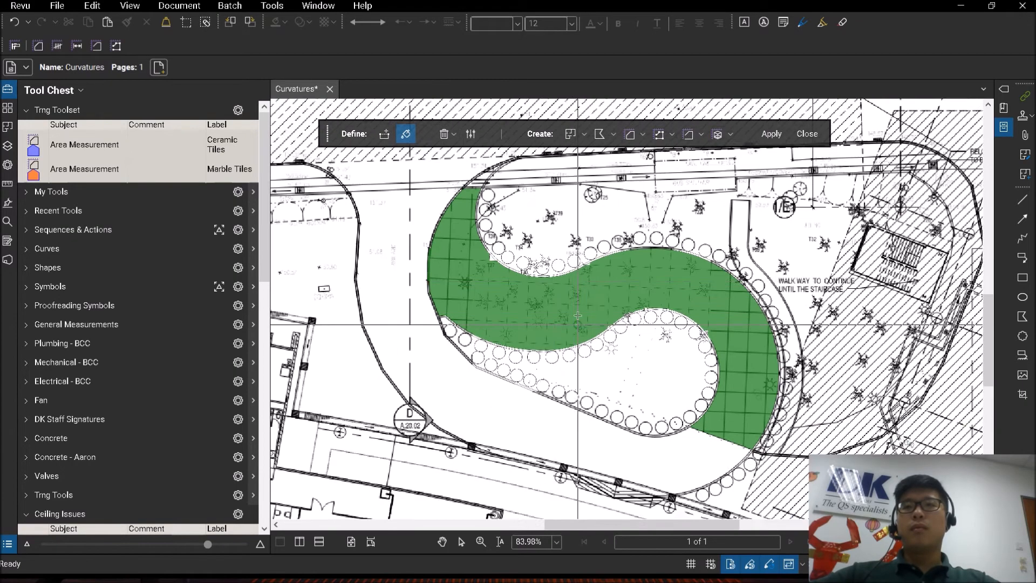
scroll(448, 299, "up", 5)
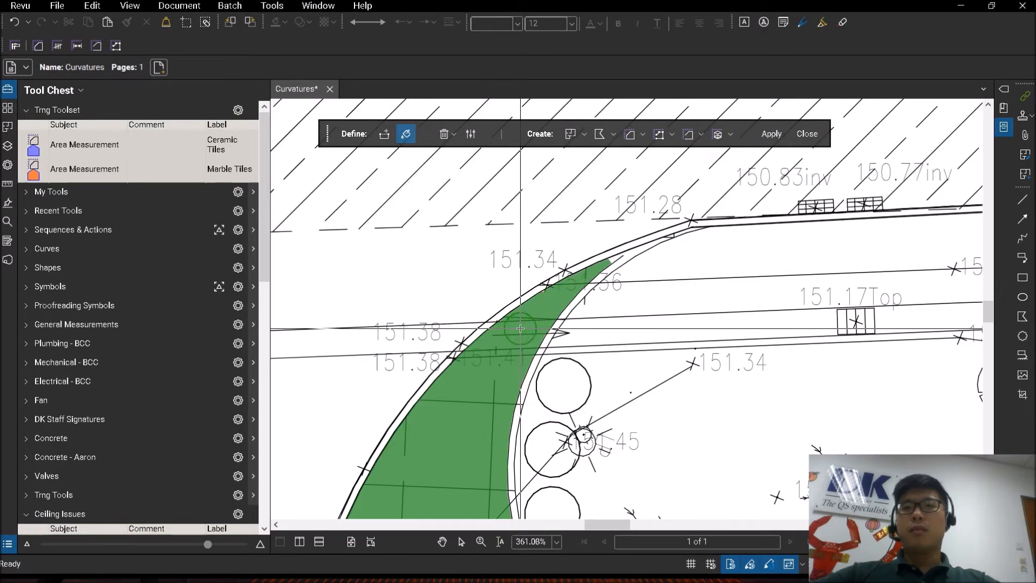
scroll(513, 243, "down", 6)
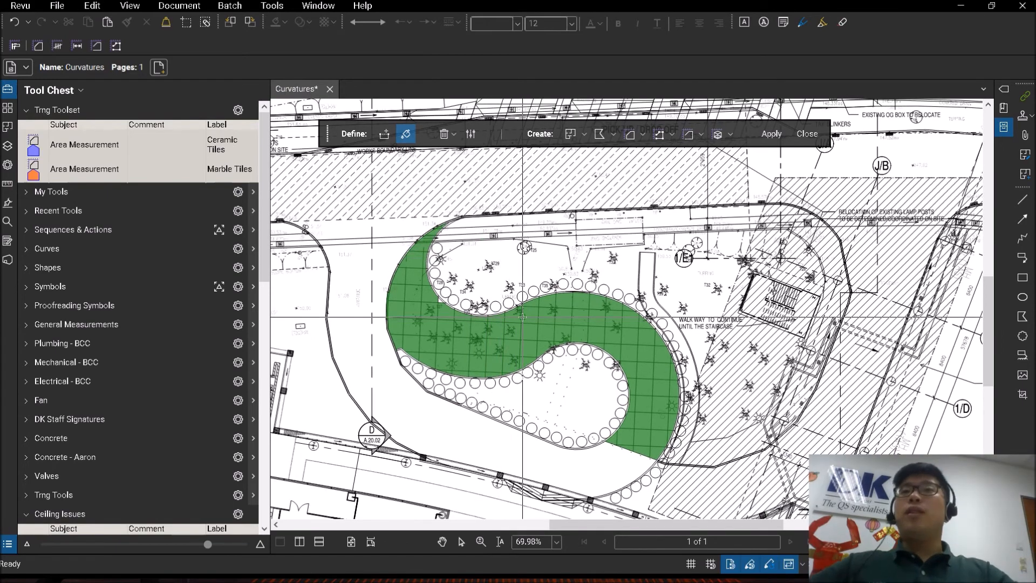
Create an area measurement from the S-shaped fill using the Marble Tiles tool from Trng Toolset
scroll(522, 317, "up", 2)
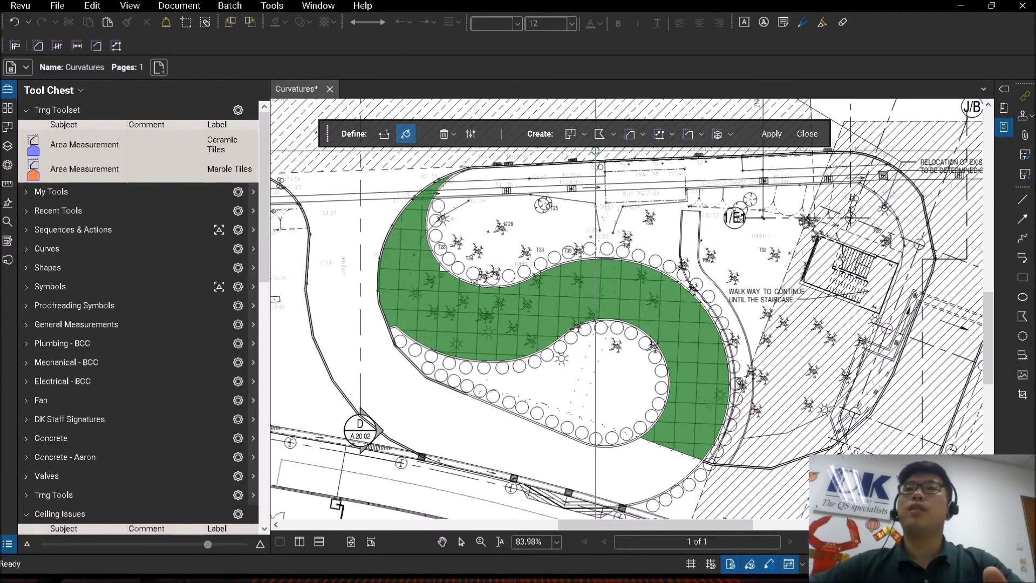
left_click(643, 135)
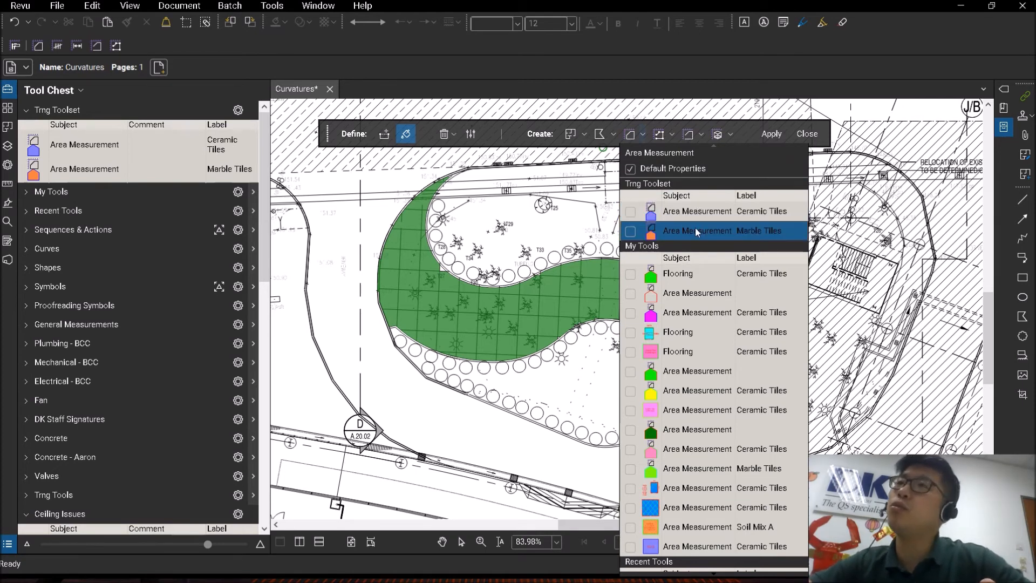
left_click(631, 231)
left_click(637, 251)
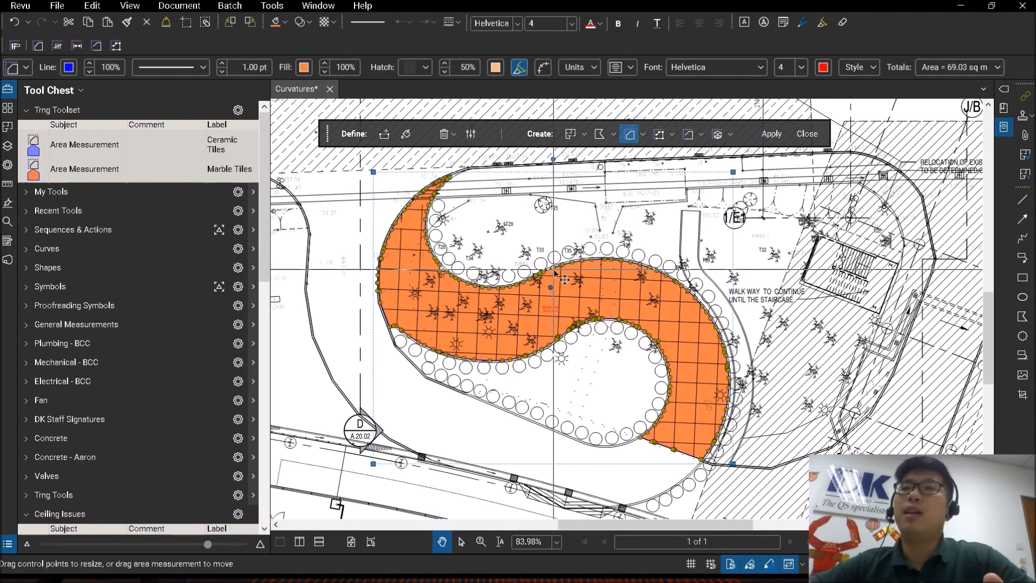
scroll(551, 305, "up", 10)
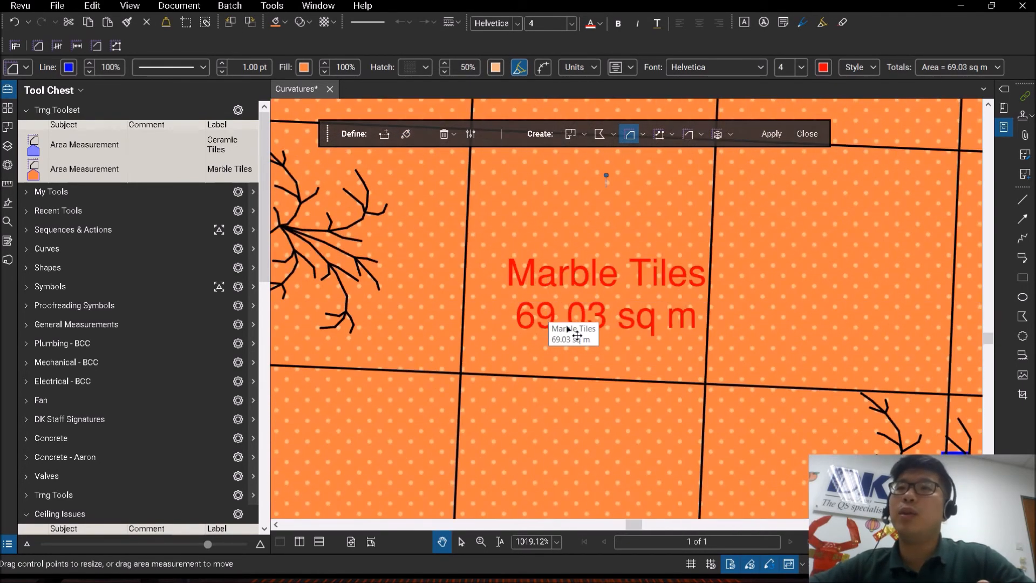